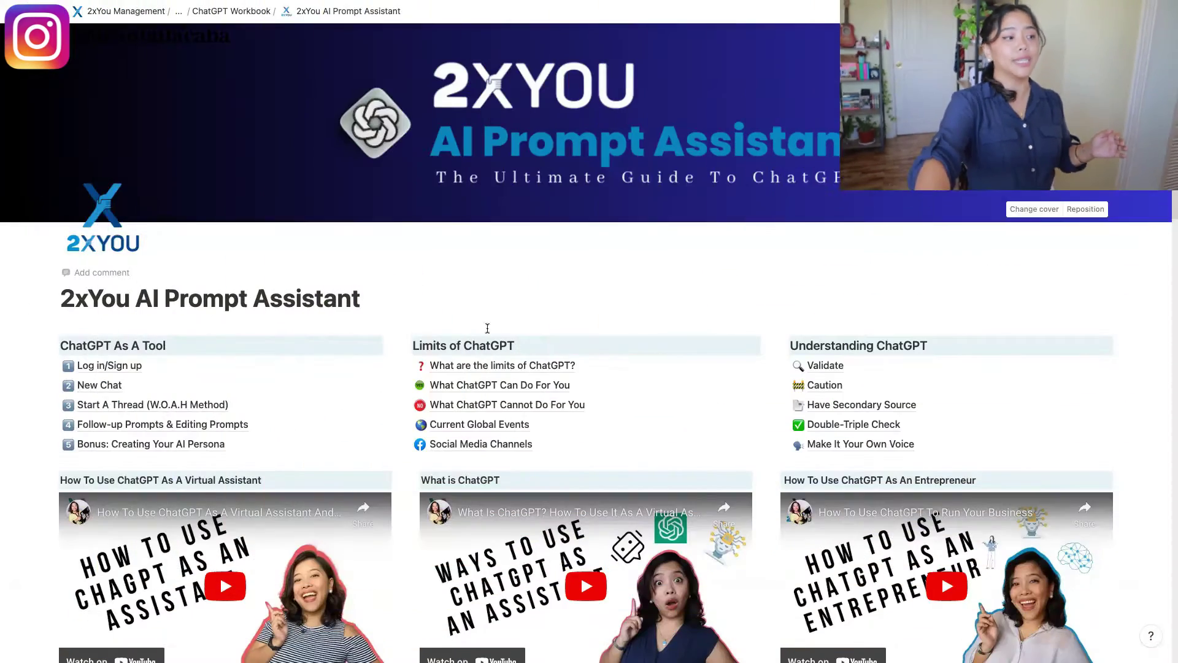
- Scroll down the 2xYou page to the Sales box and open the Sales Funnel prompt page
scroll(591, 374, down, 3)
scroll(592, 373, down, 6)
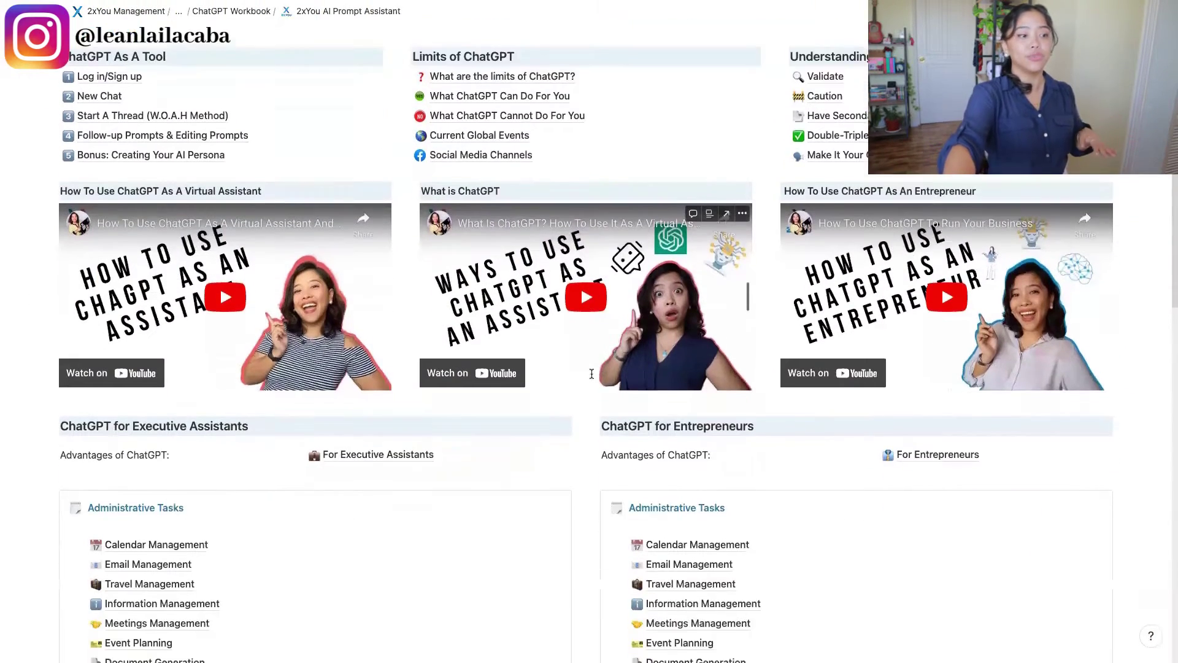
scroll(591, 373, down, 1)
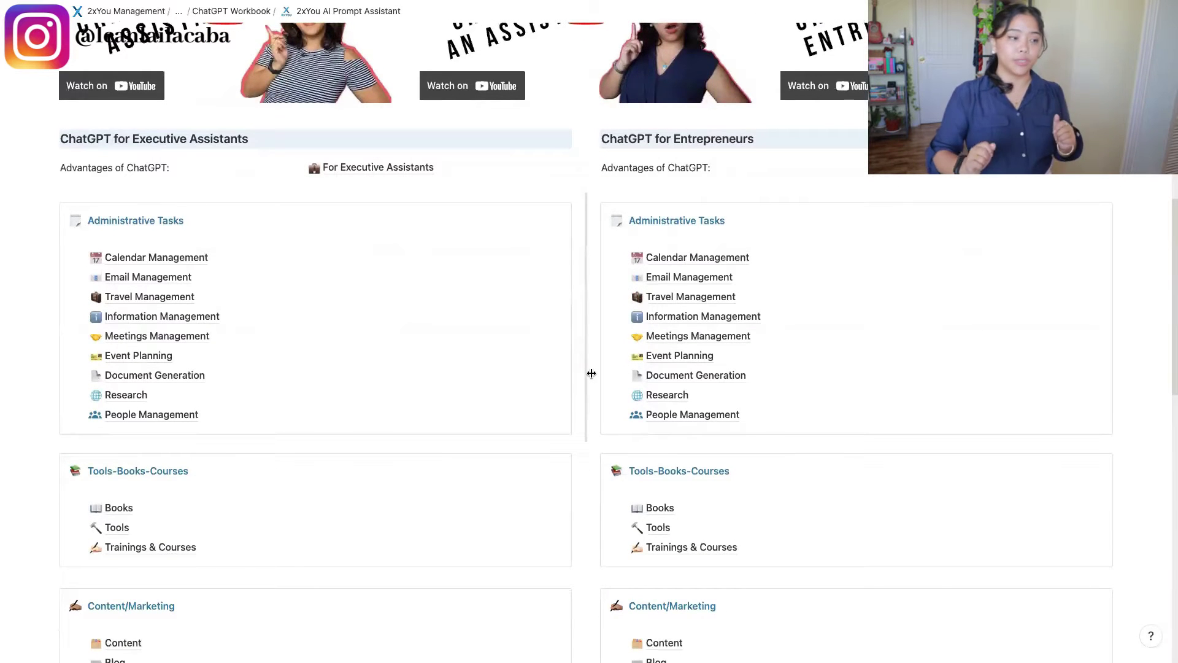
scroll(591, 373, down, 7)
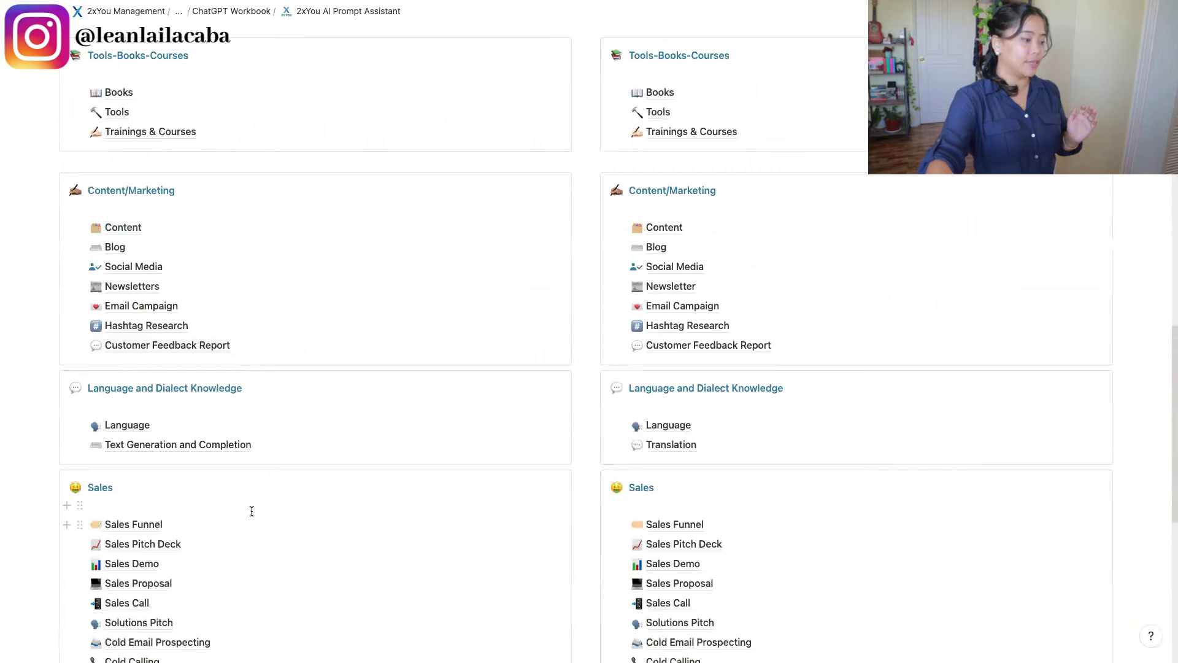
click(212, 526)
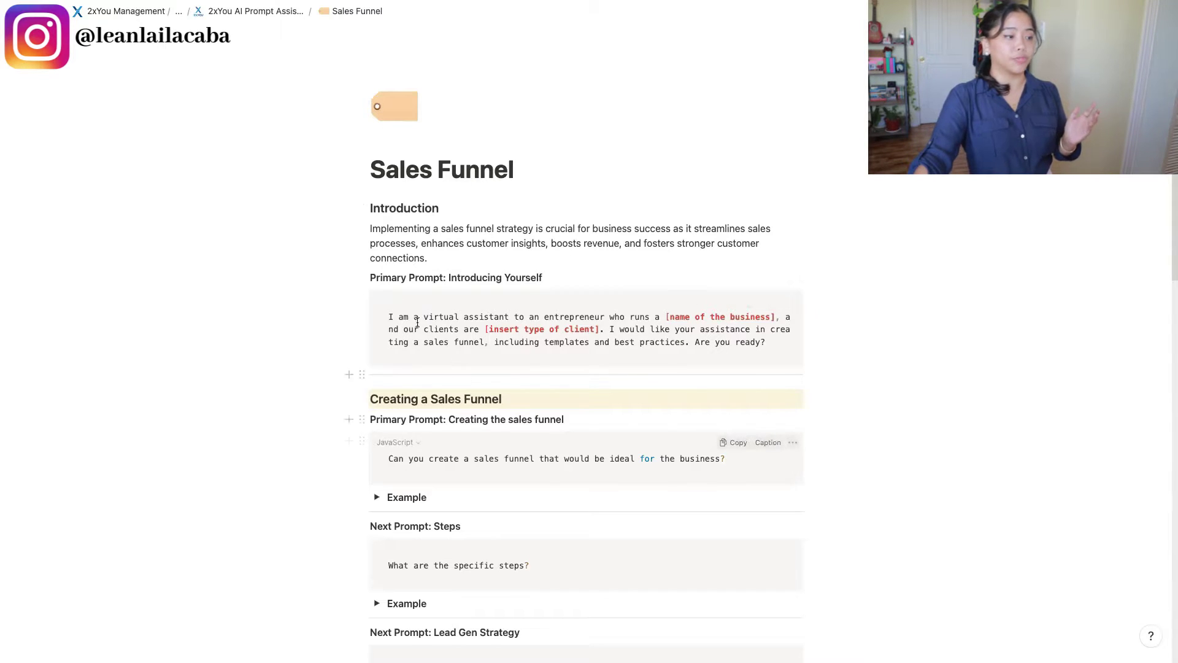
click(476, 276)
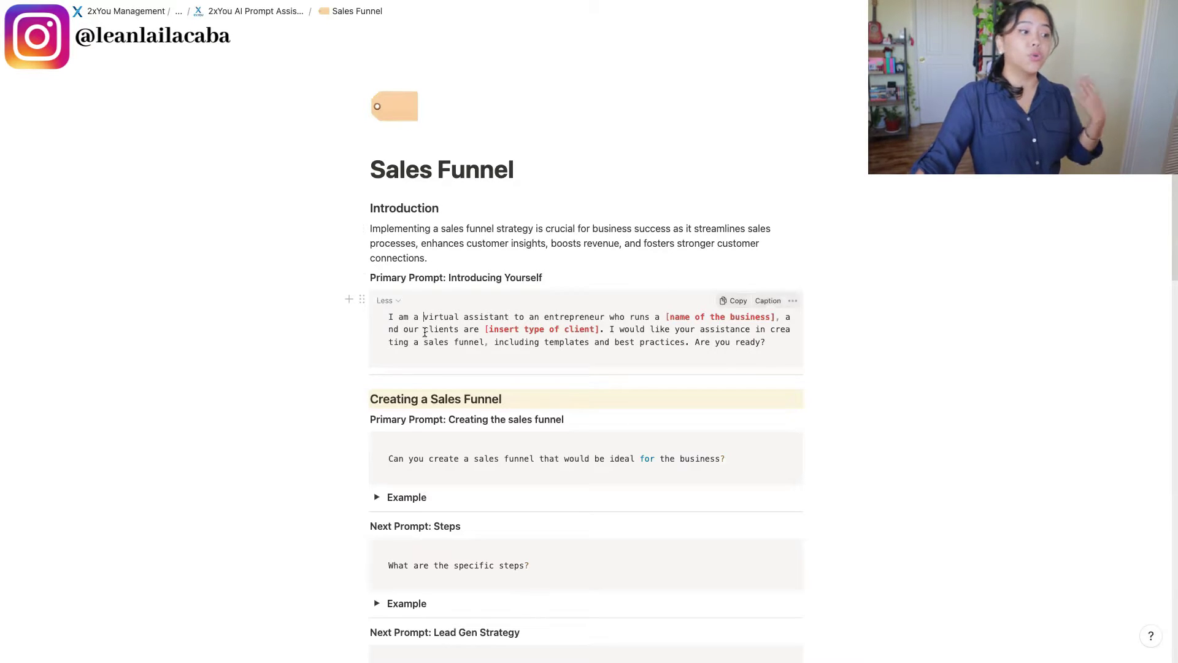
- Select the full Introducing Yourself prompt text and move over to the ChatGPT chat
click(610, 328)
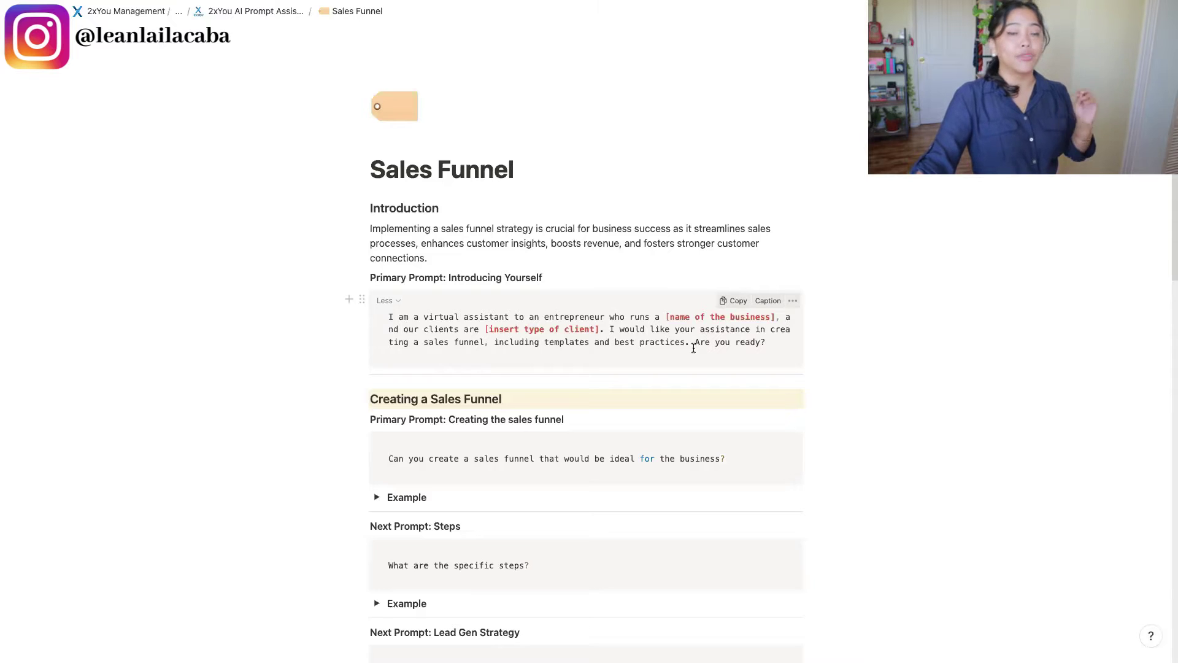
key(End)
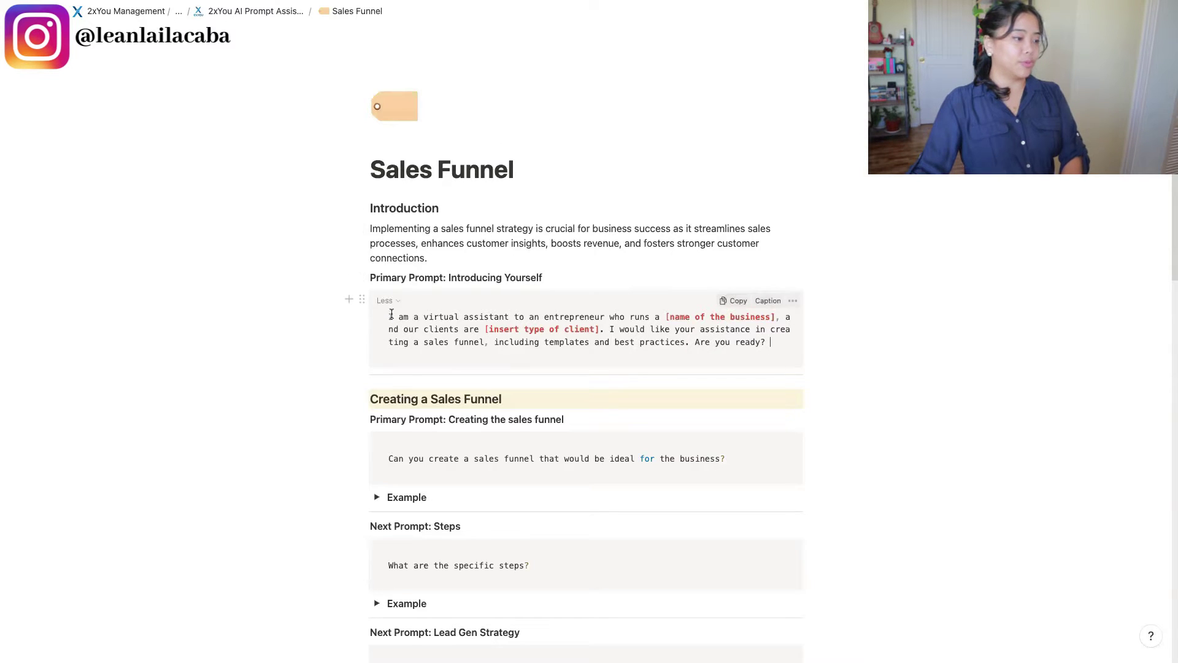
drag(389, 314, 772, 342)
key(super+c)
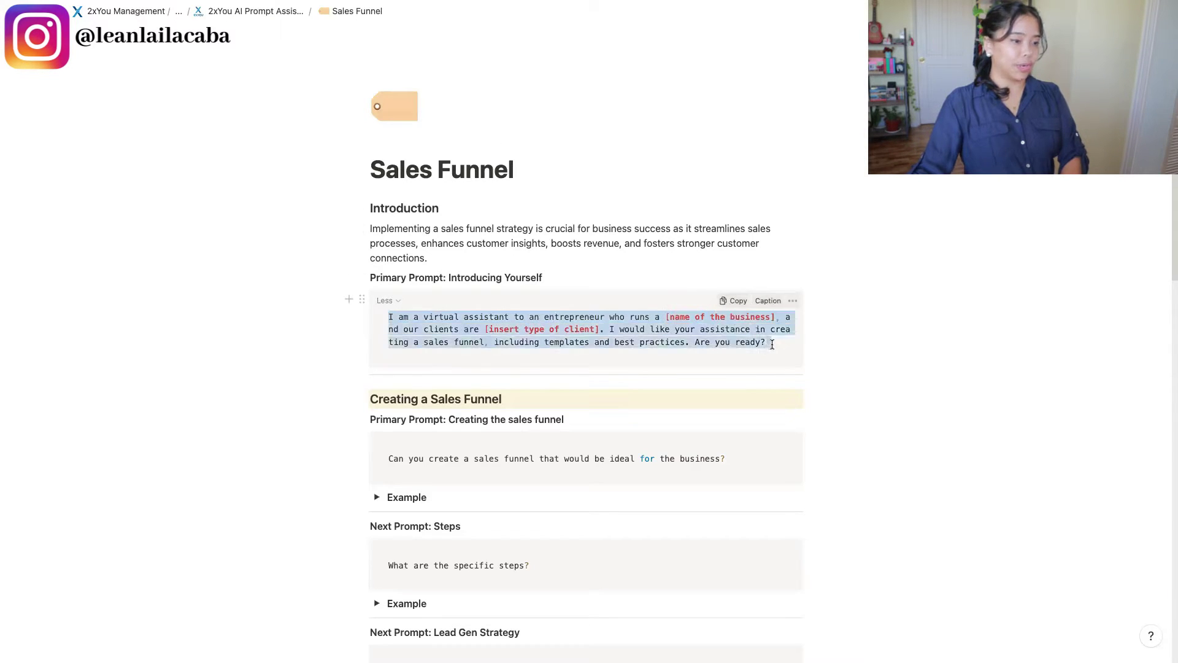
key(ctrl+Left)
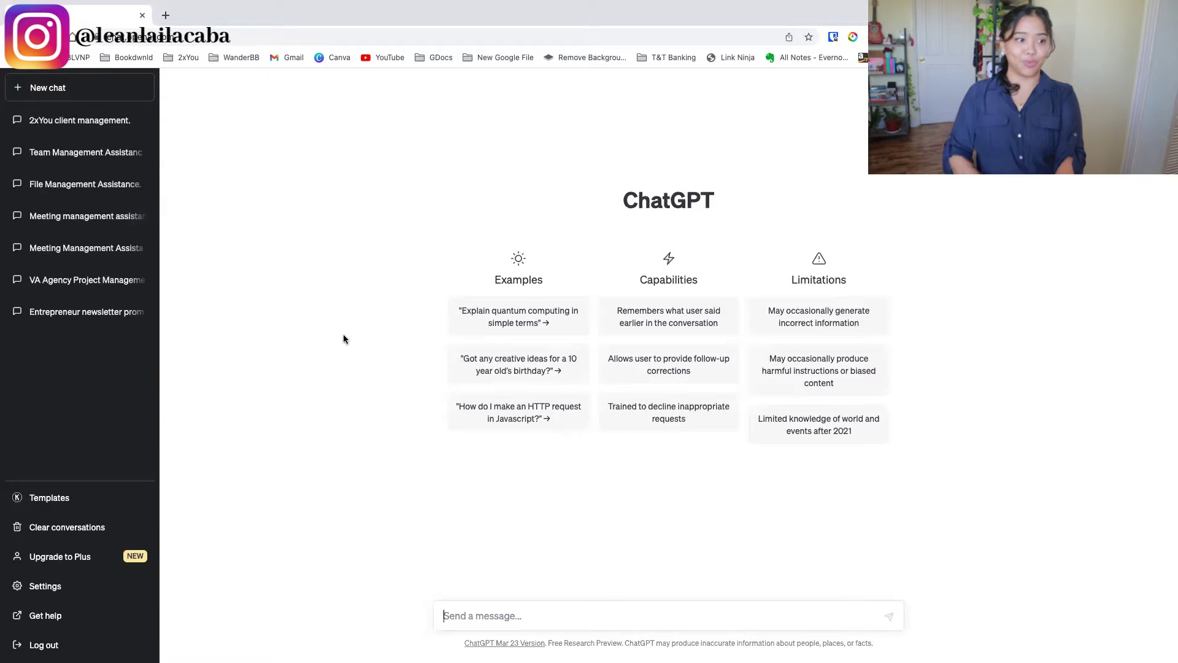
- Paste the book-publishing introduction prompt into a reloaded ChatGPT chat and send it
key(super+r)
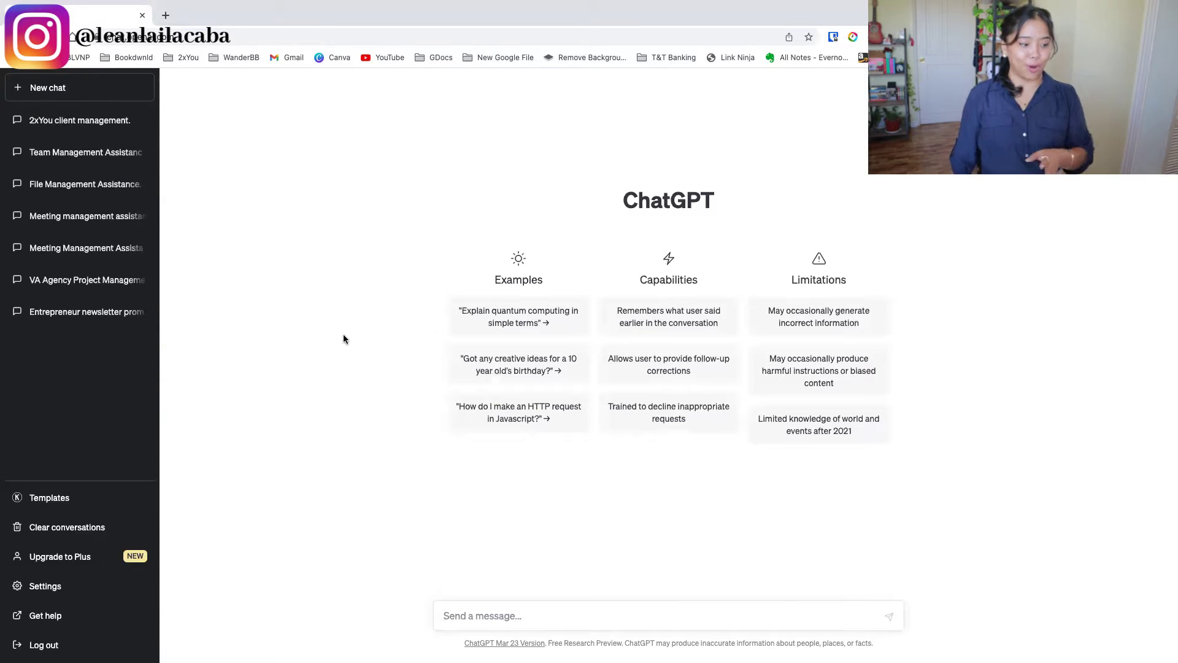
key(super+v)
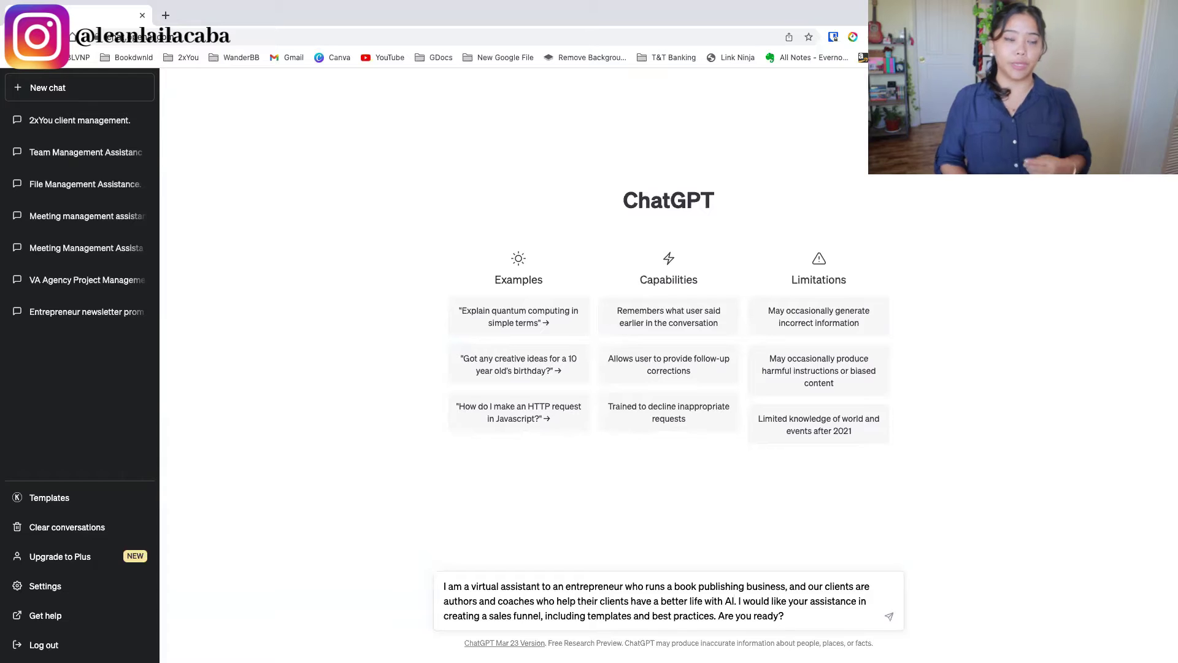
key(Return)
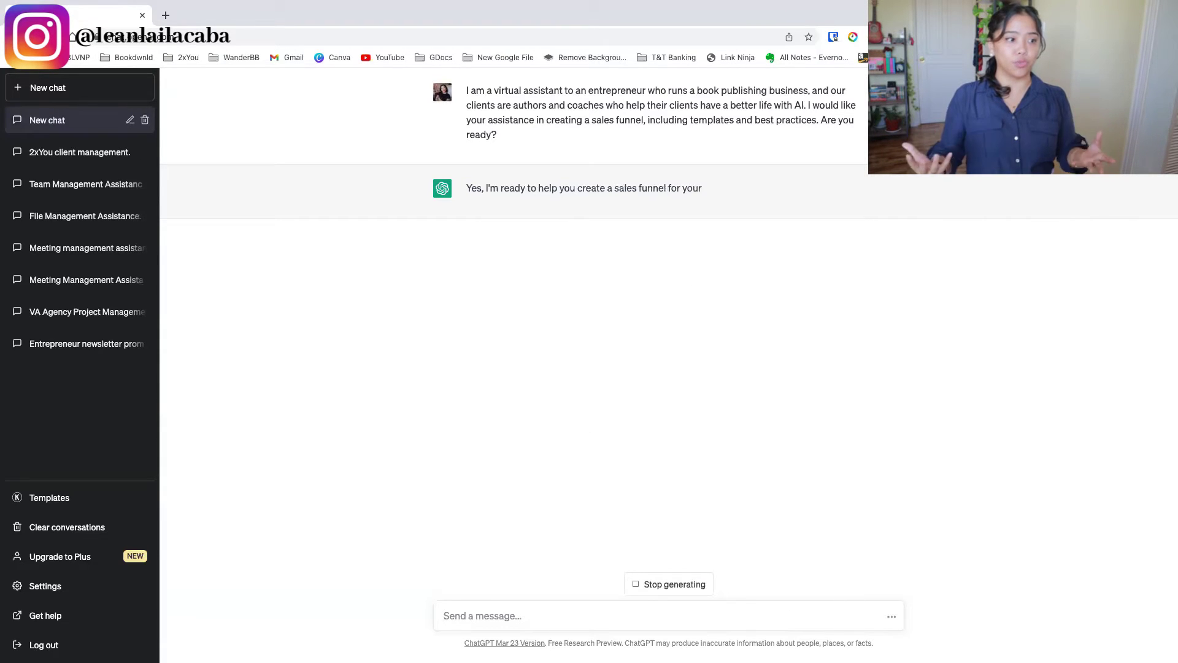
key(ctrl+Right)
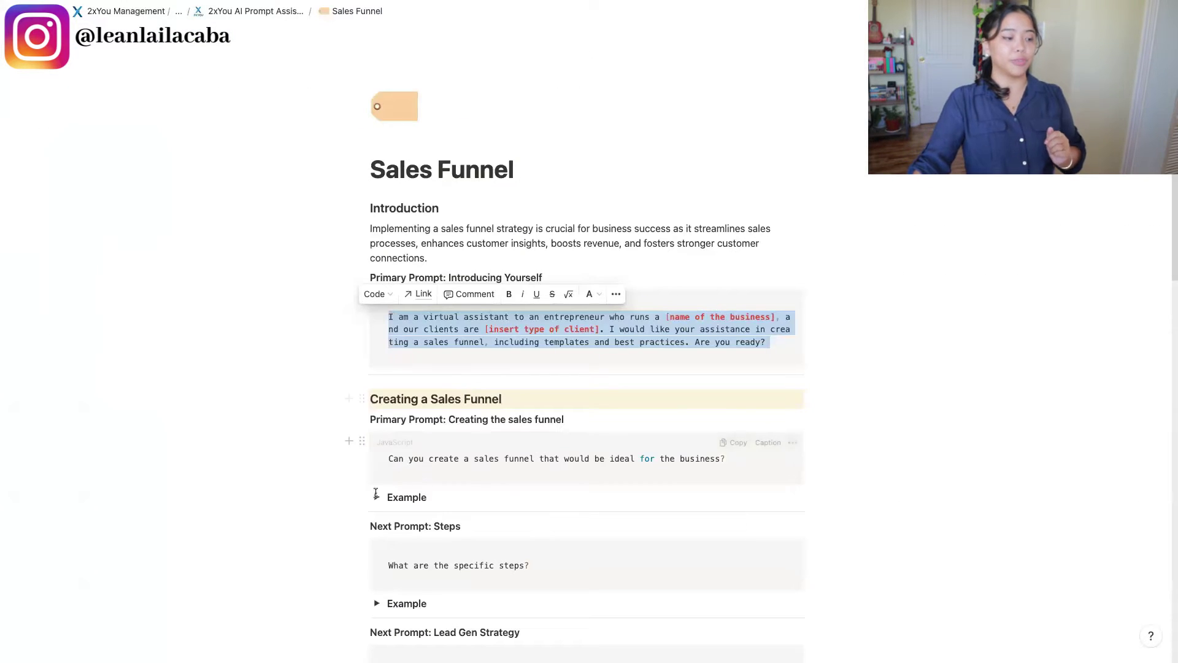
- Put 'Can you create a sales funnel that would be ideal for the business?' into ChatGPT's message box
drag(388, 461, 728, 465)
key(ctrl+c)
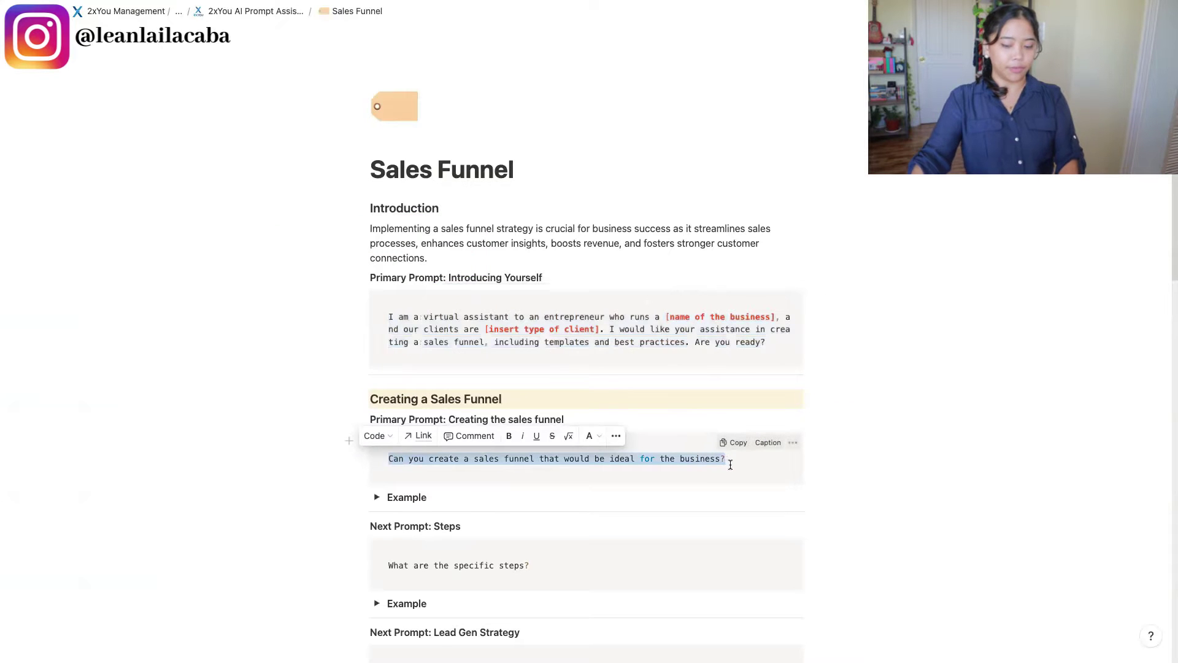
key(ctrl+Left)
key(ctrl+v)
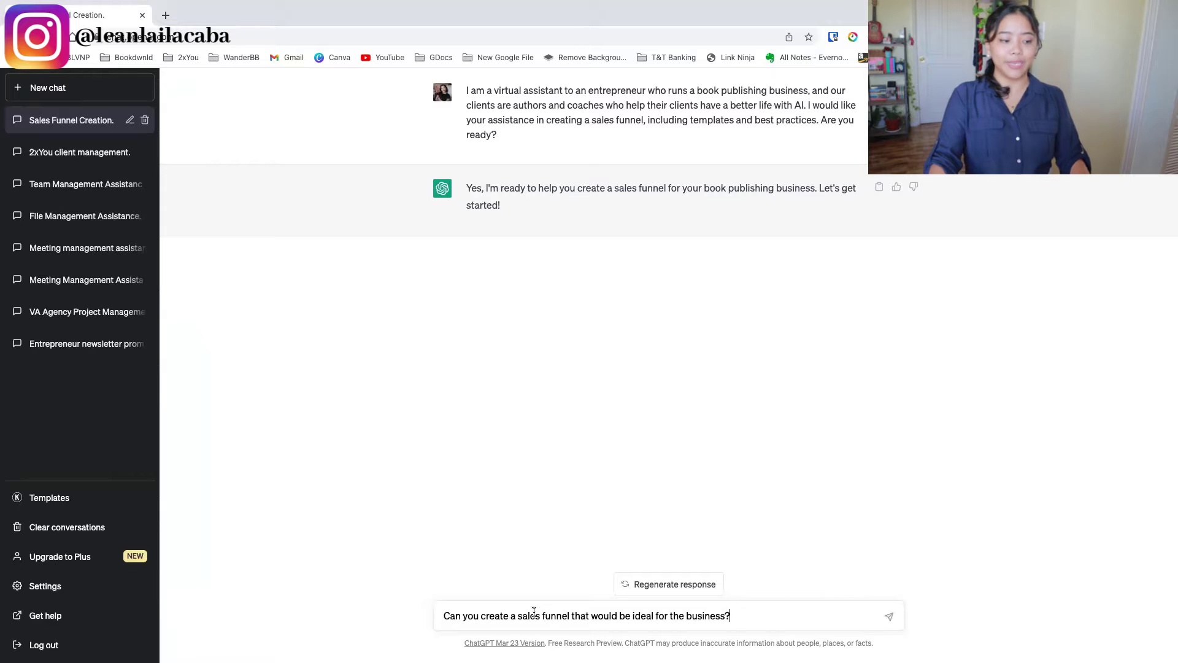
- Send the sales funnel request and review the four-stage answer's best-practice tips
key(Return)
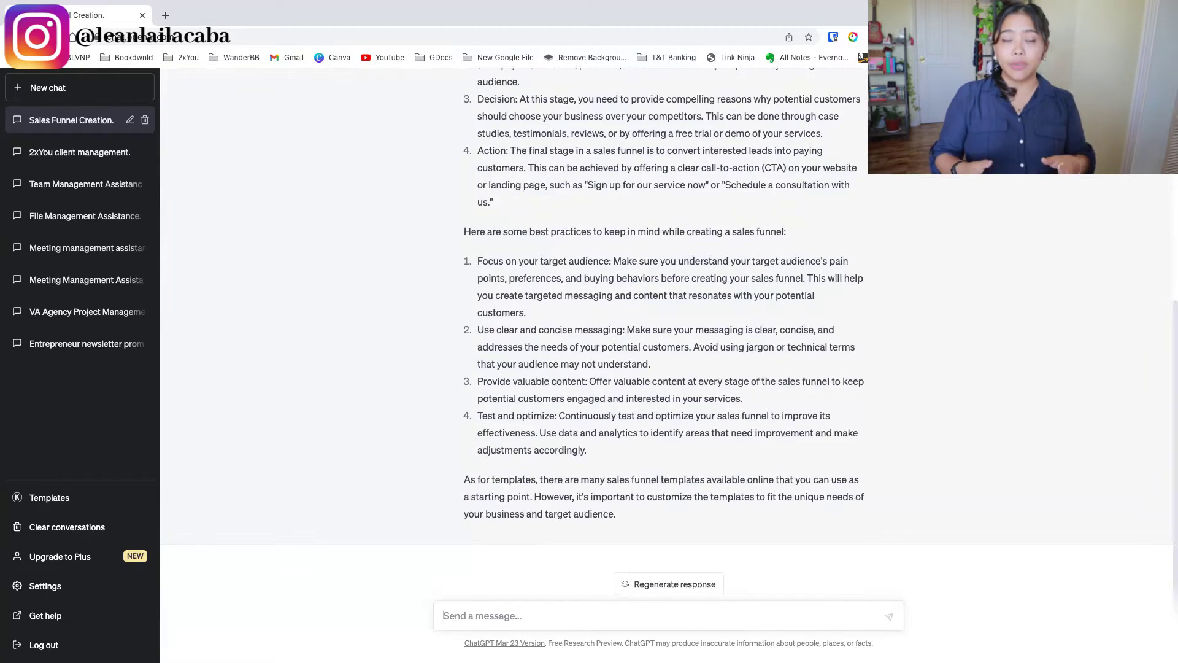
scroll(736, 164, up, 6)
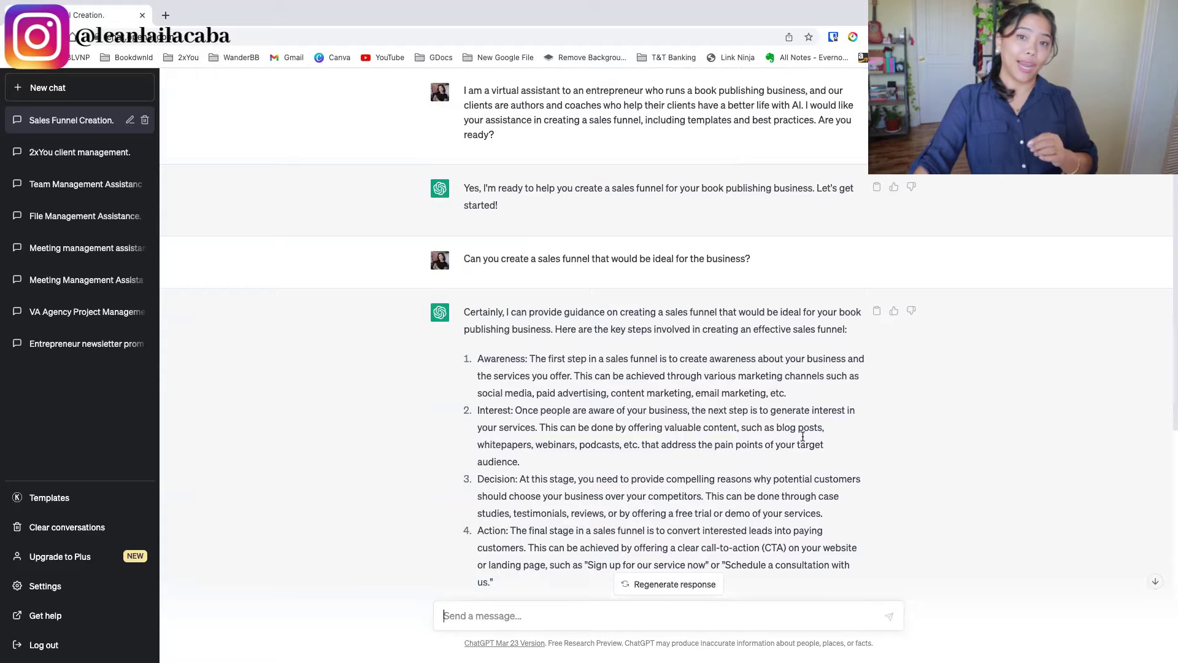
scroll(795, 421, down, 6)
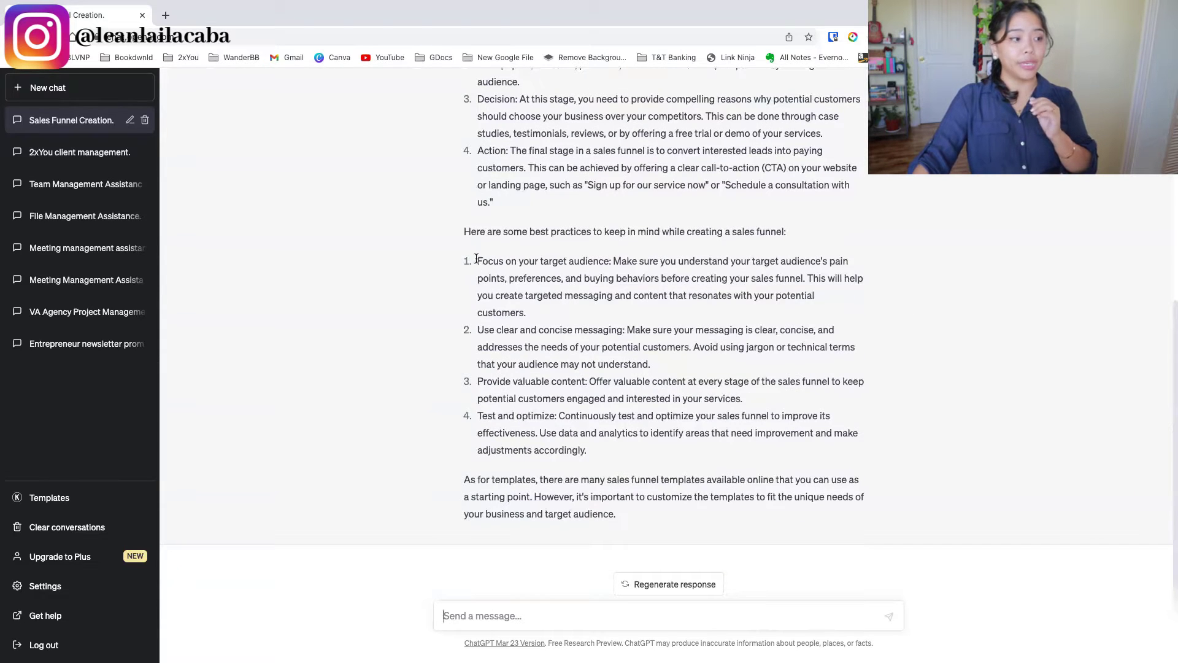
drag(473, 259, 642, 448)
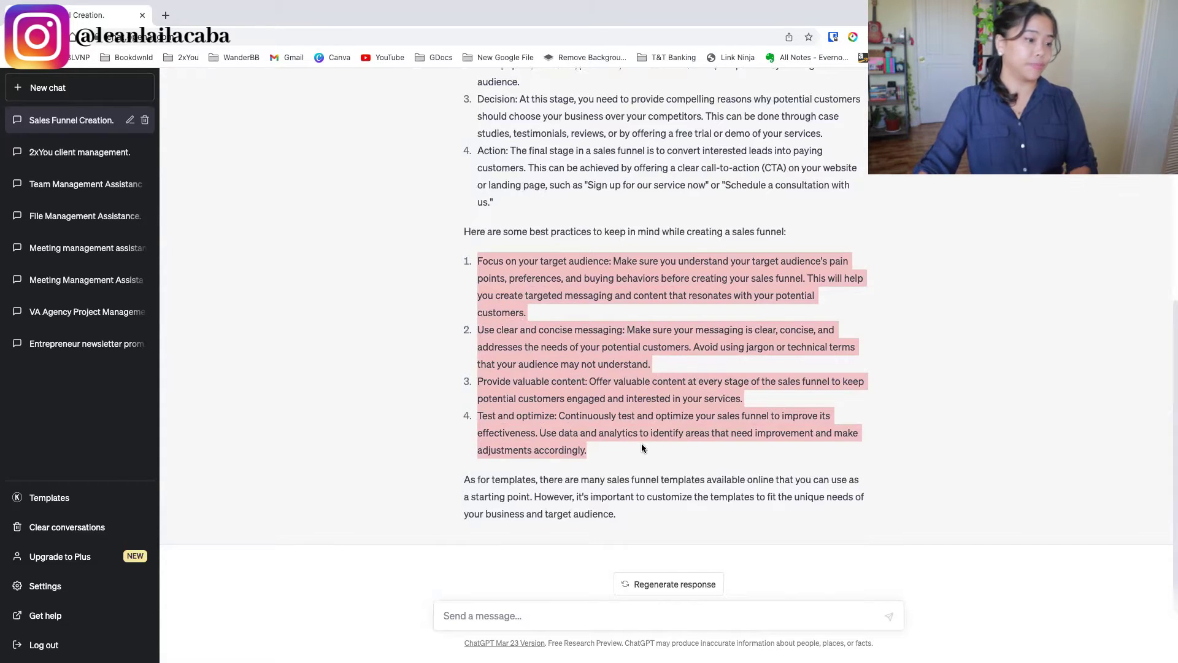
click(643, 448)
- Select the 'What are the specific steps?' prompt in Notion and return to ChatGPT
key(ctrl+Right)
drag(552, 562, 390, 569)
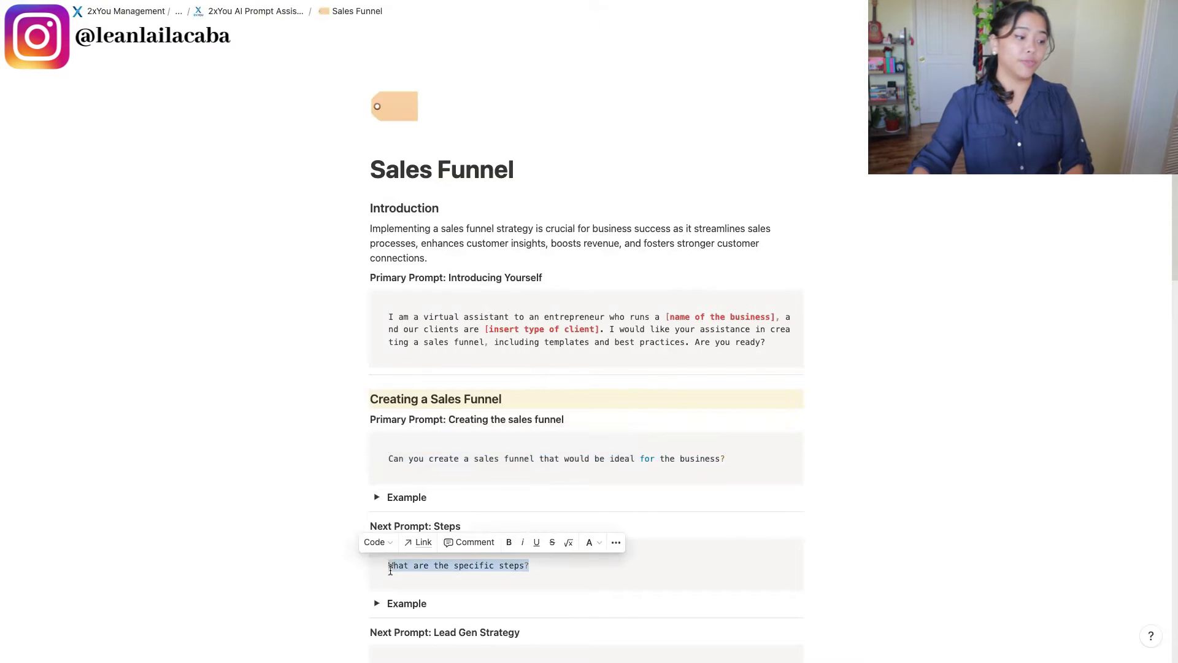
key(ctrl+Left)
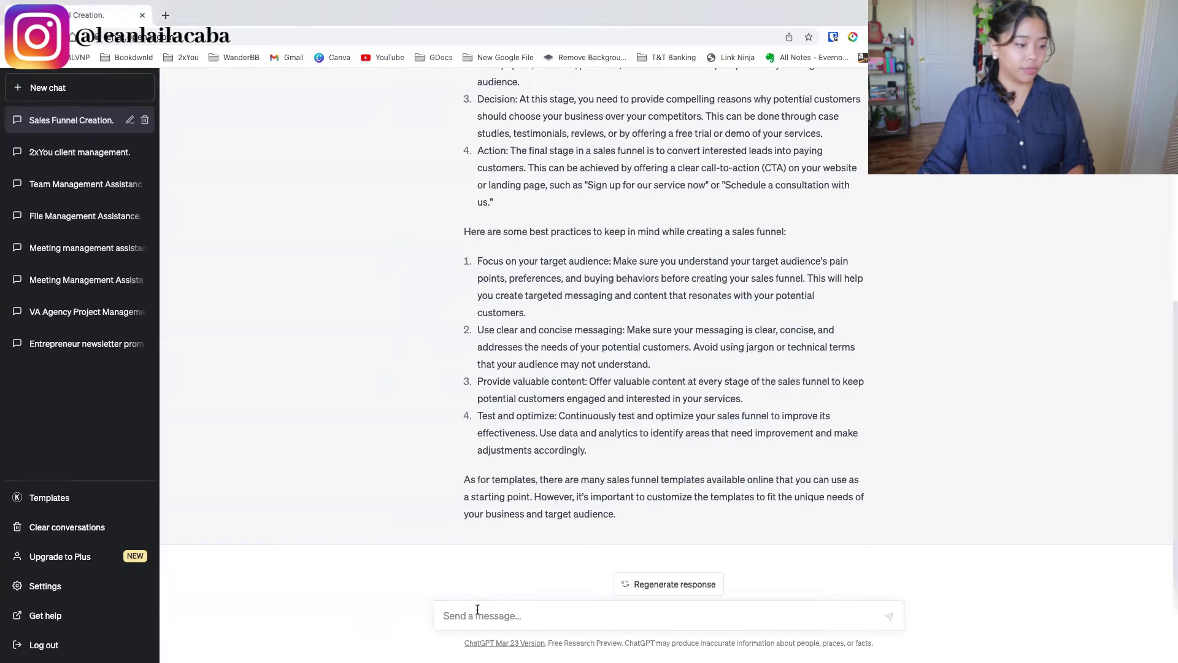
- Ask 'What are the specific steps?' and read through the six-step funnel reply
text(What are the specific steps?)
key(Return)
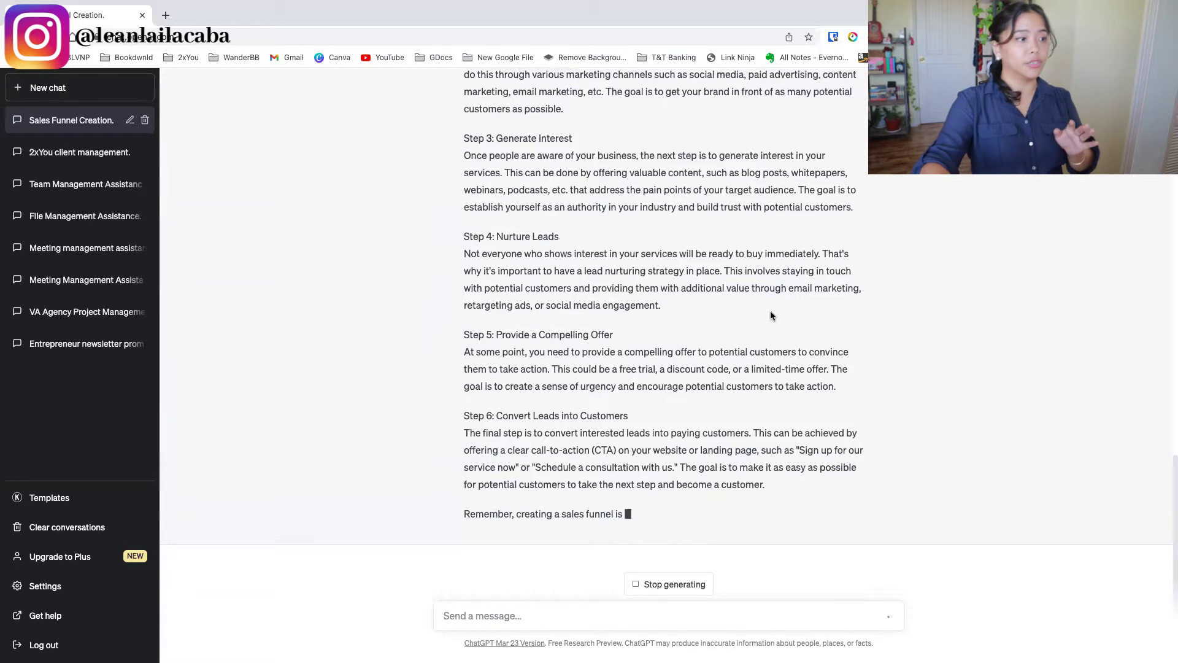
scroll(772, 314, up, 4)
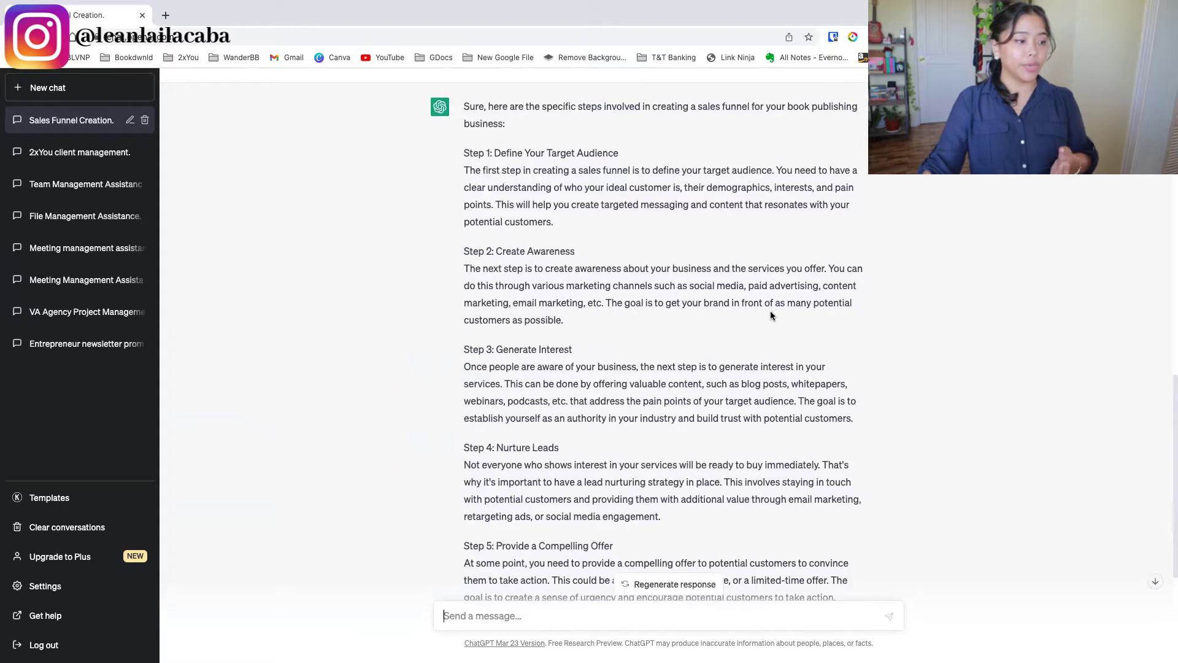
scroll(770, 310, down, 5)
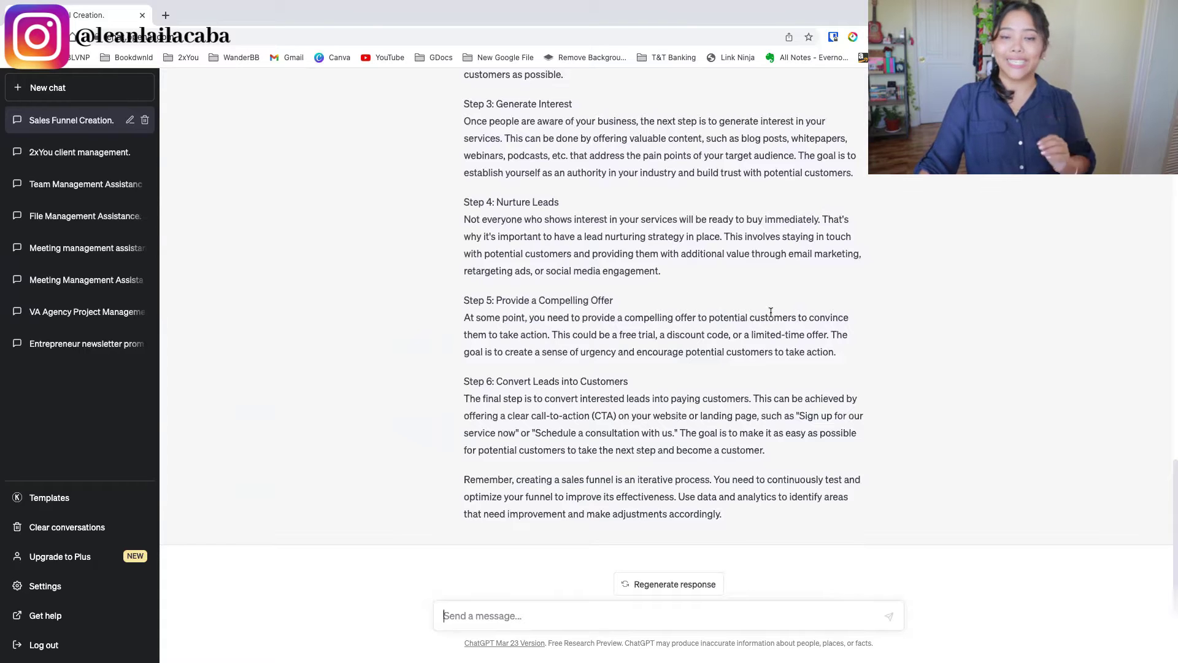
scroll(771, 312, up, 2)
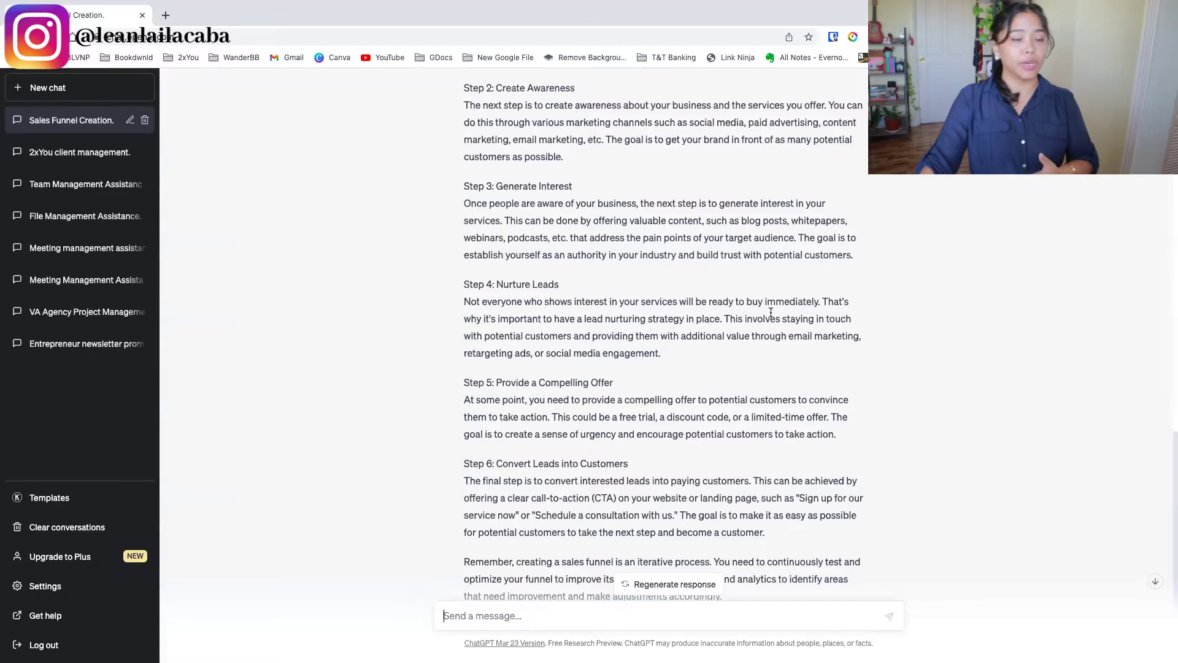
scroll(618, 181, up, 3)
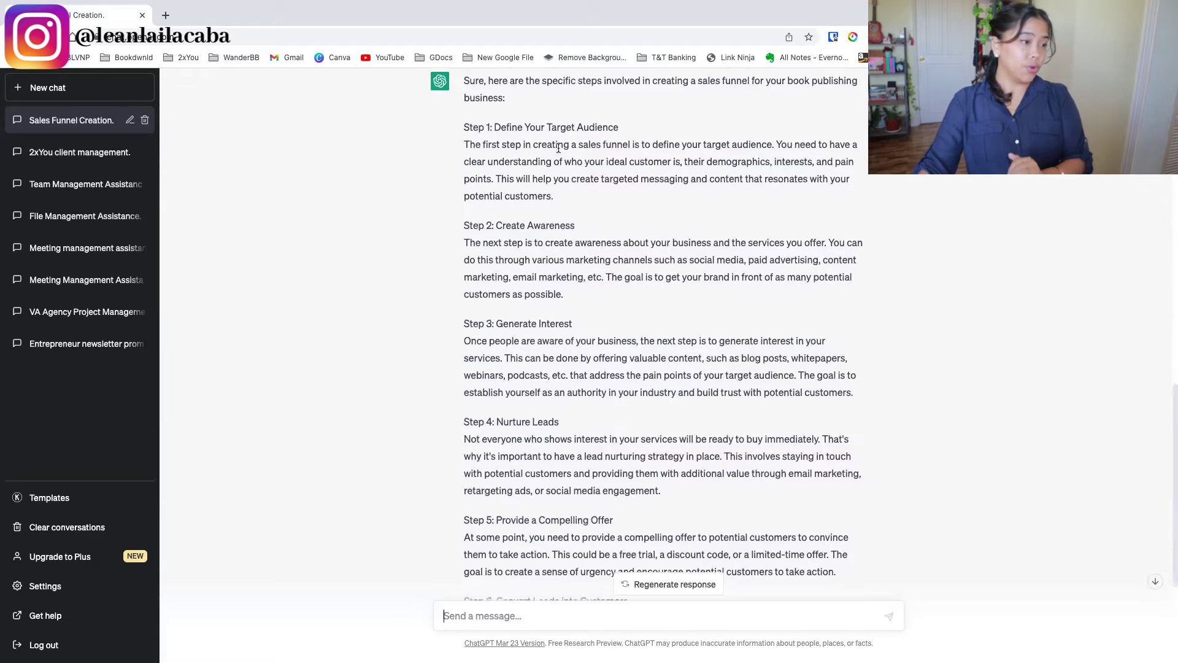
scroll(525, 373, down, 5)
- Ask ChatGPT to 'Create a sample funnel based on my business'
text(Crea)
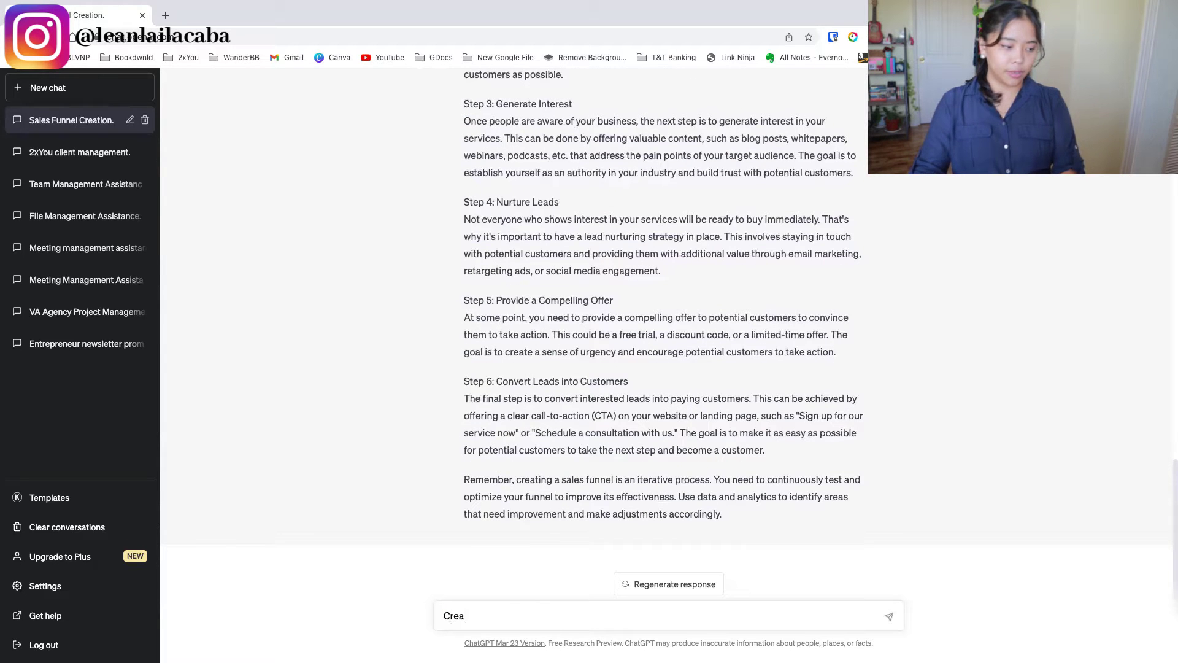
text(te a sample funnel based on my business)
key(Return)
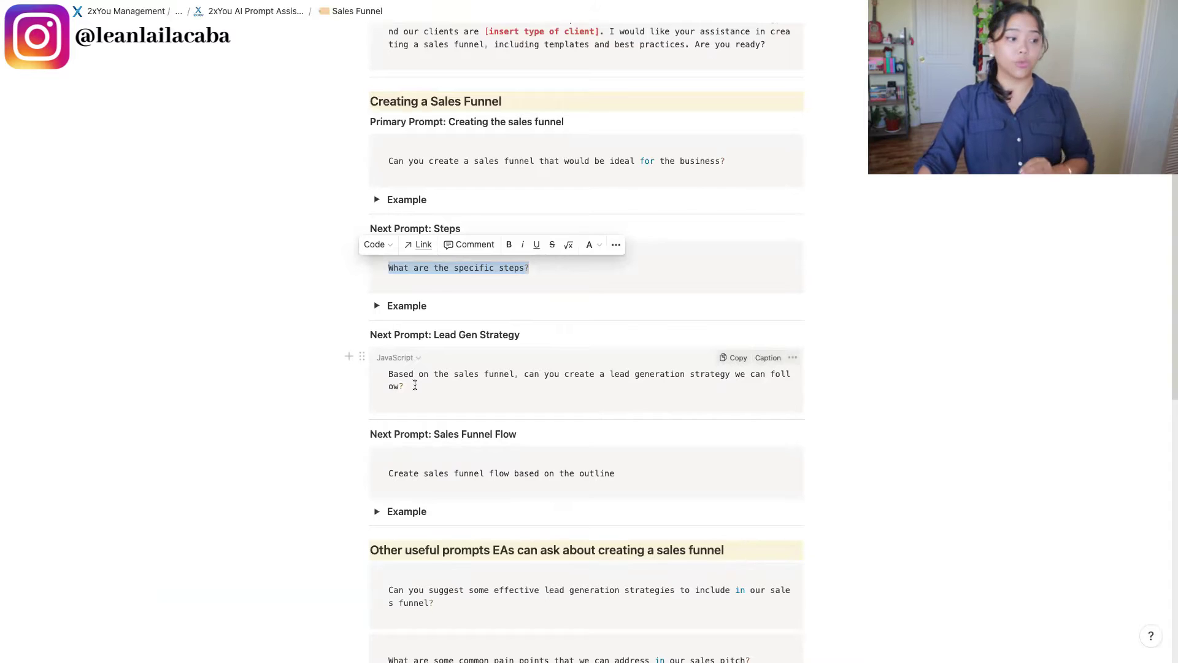
- Select the Lead Gen Strategy prompt text on the Notion Sales Funnel page
drag(415, 385, 389, 375)
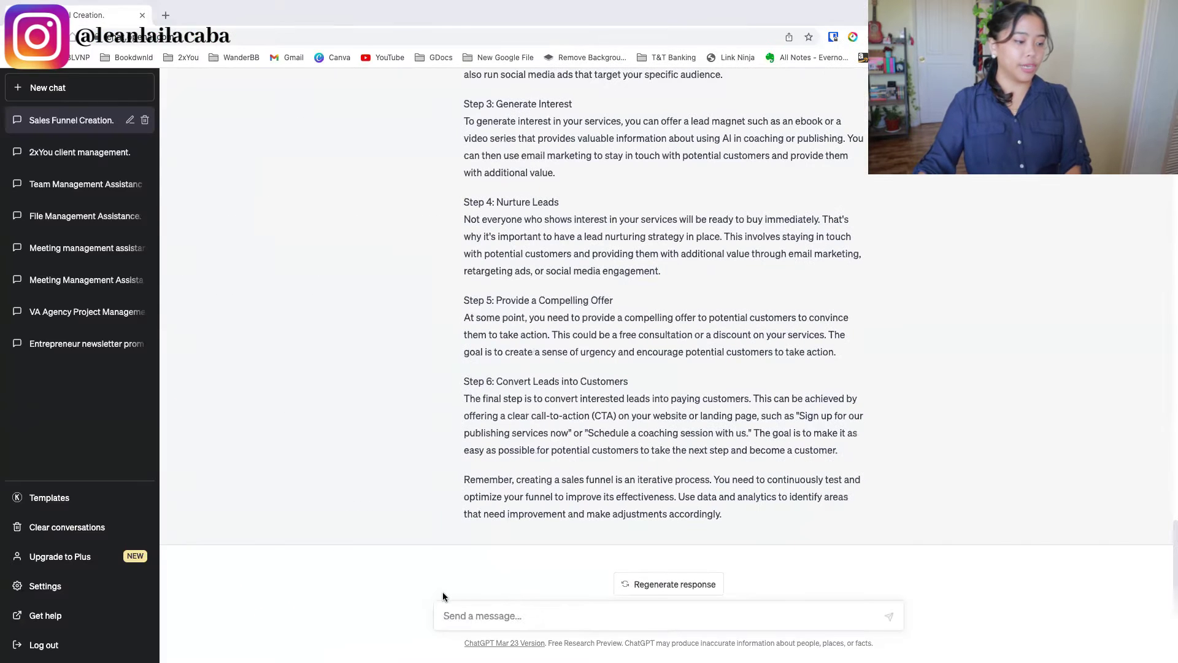
- Send the lead generation strategy prompt, edited to refer to the 'sales funnel above'
text(Based on the sales funnel, can you create a lead generation strategy we can follow?)
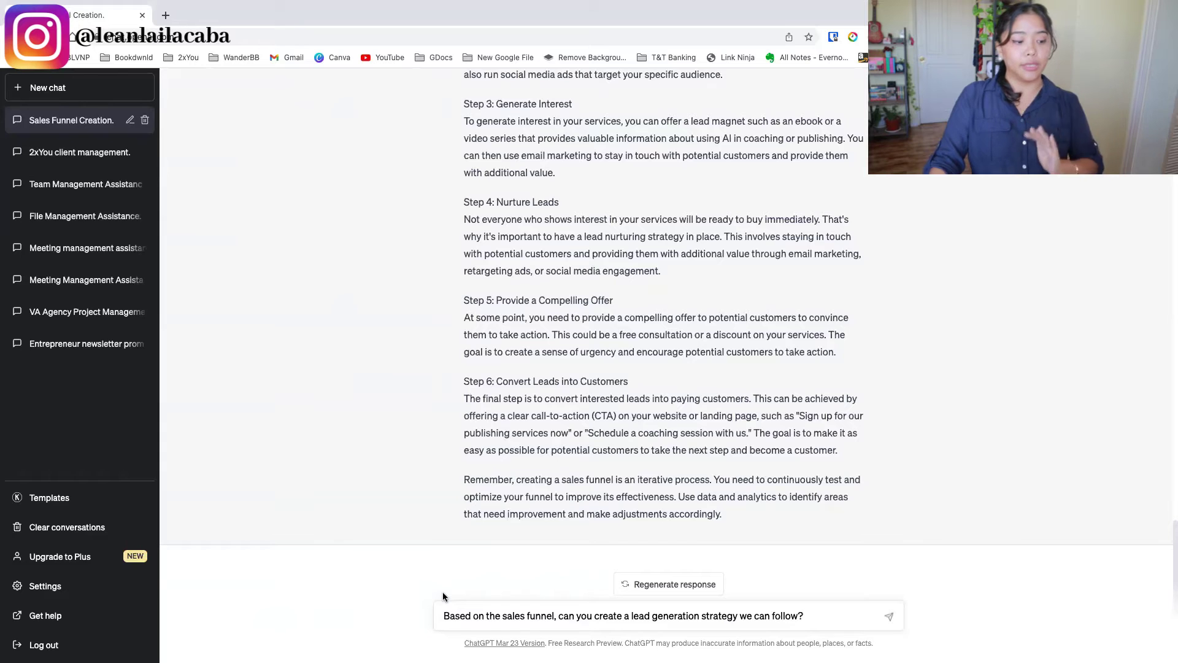
click(554, 617)
text(above)
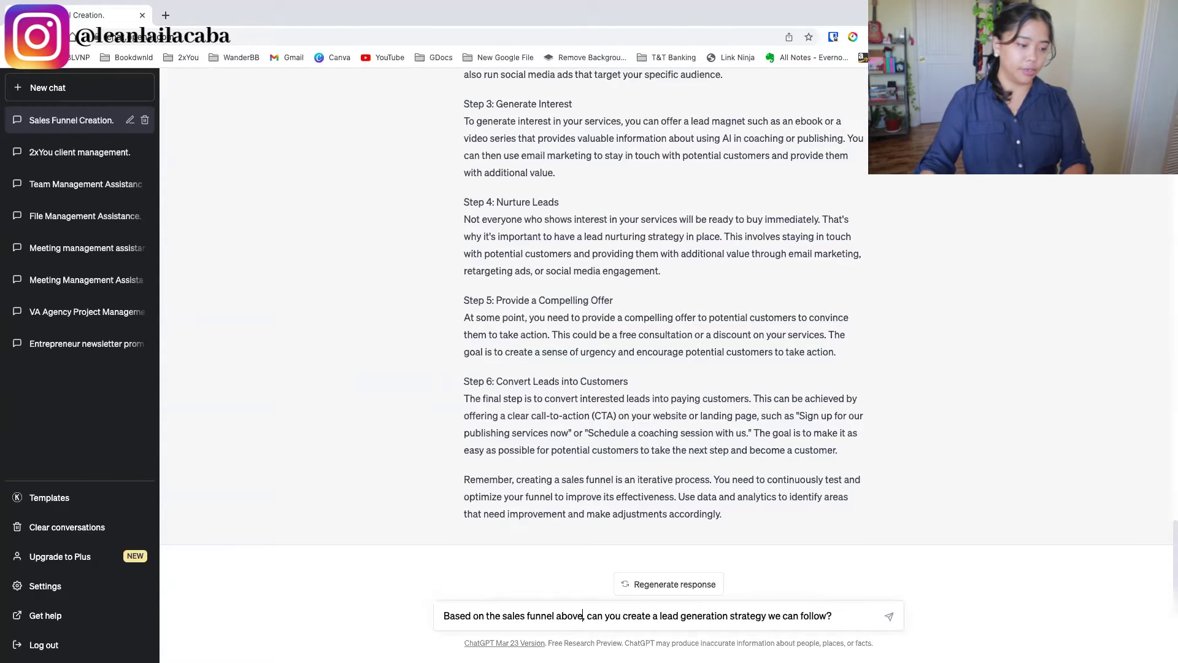
key(Return)
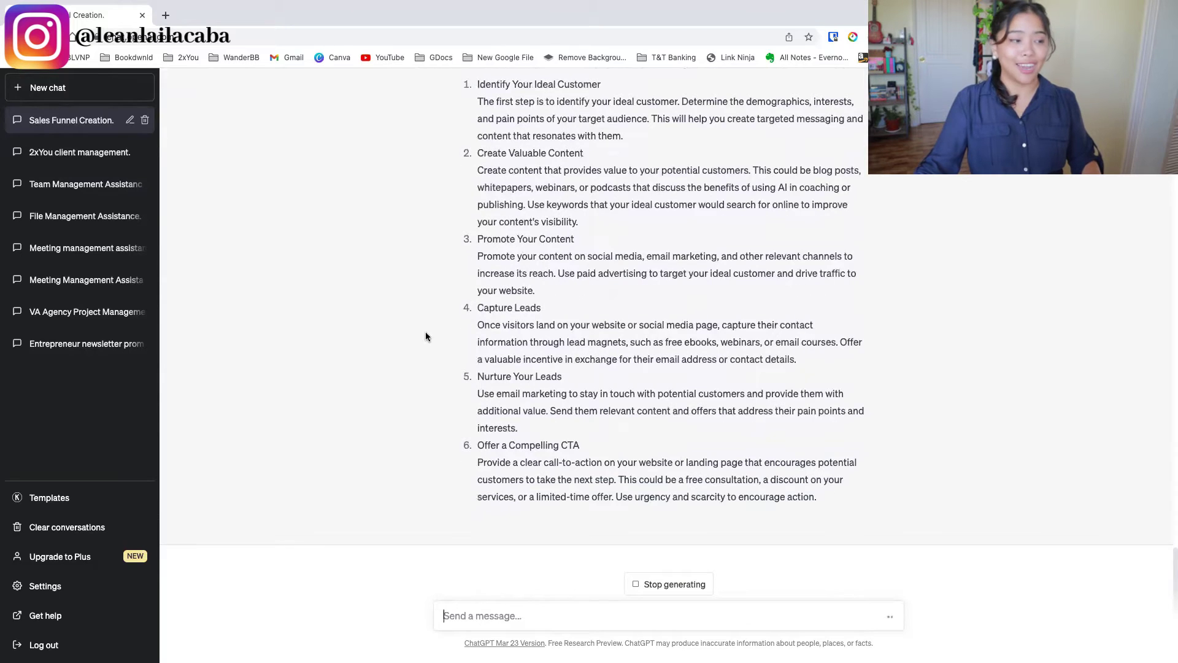
scroll(400, 297, up, 1)
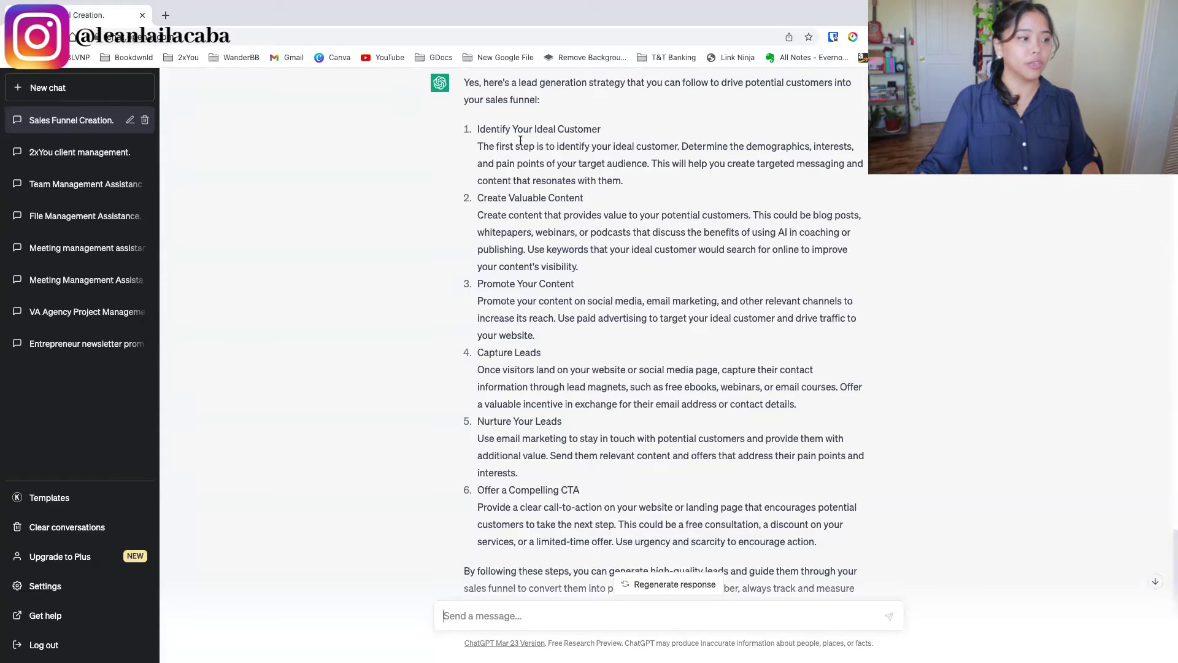
scroll(592, 477, down, 3)
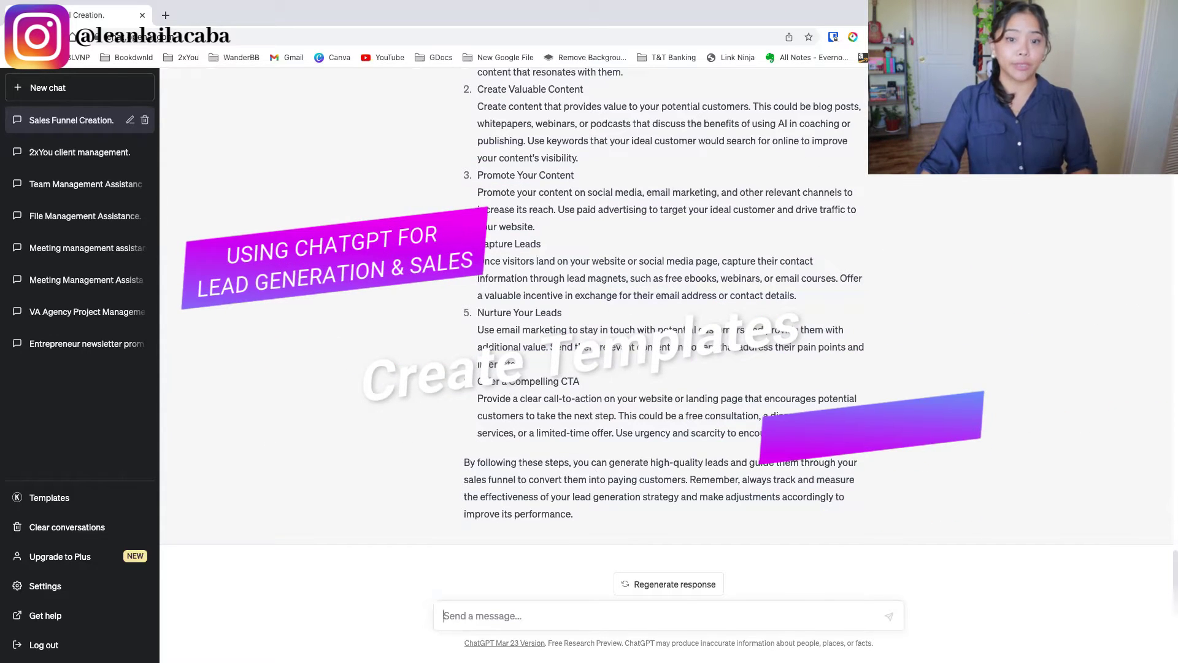
- Request outreach email templates and review the content promotion, lead magnet and follow-up templates
text(Can you create the templates we can use for reaching out?)
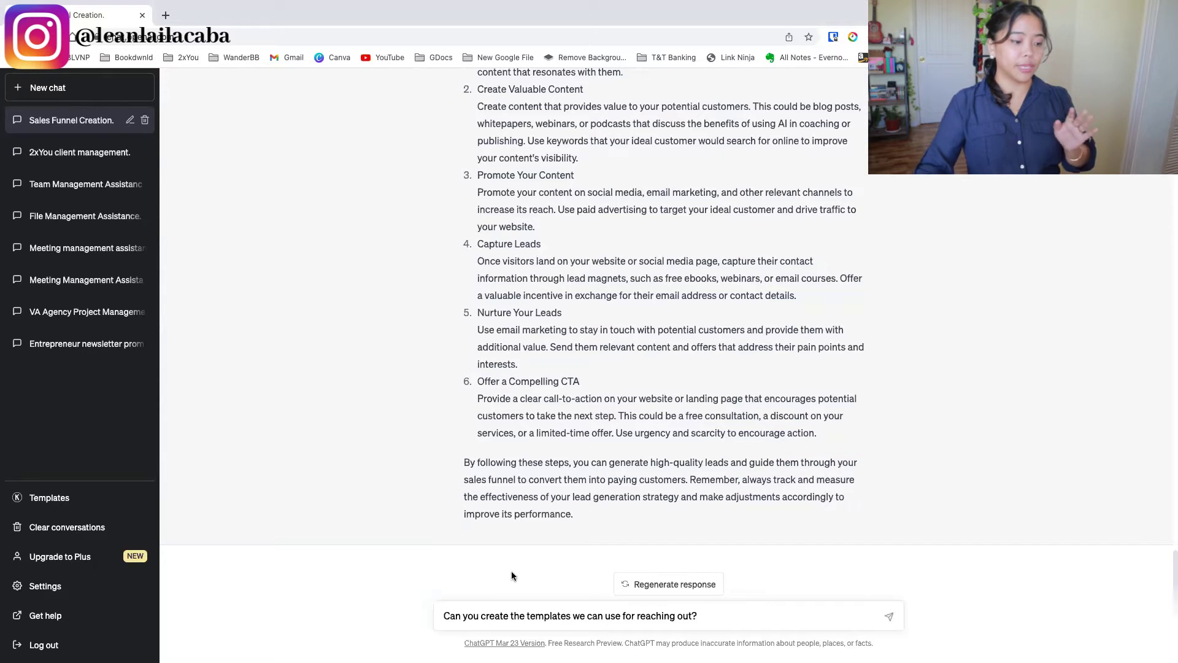
key(Return)
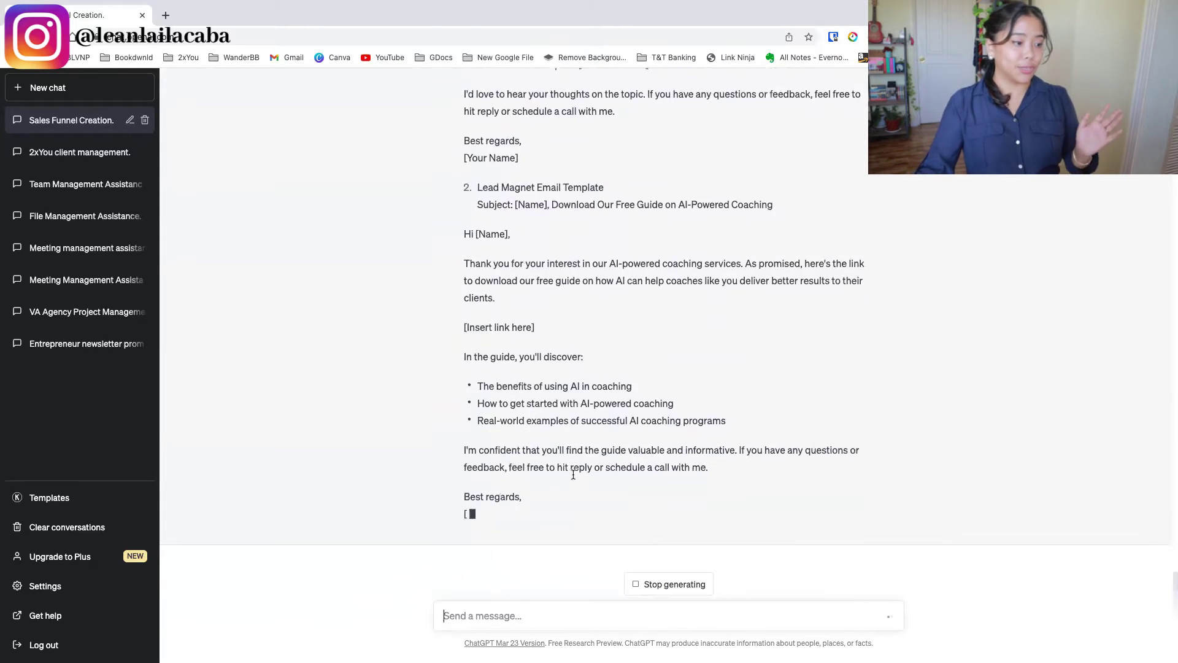
scroll(574, 472, up, 5)
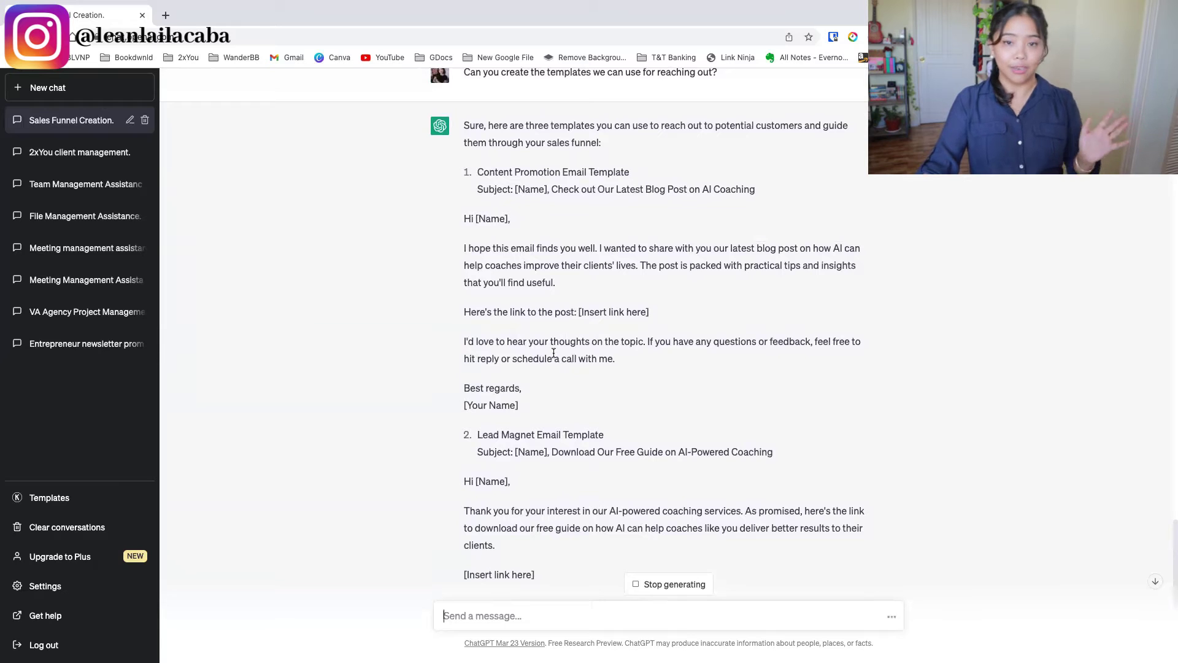
drag(461, 248, 604, 312)
click(494, 228)
double_click(627, 308)
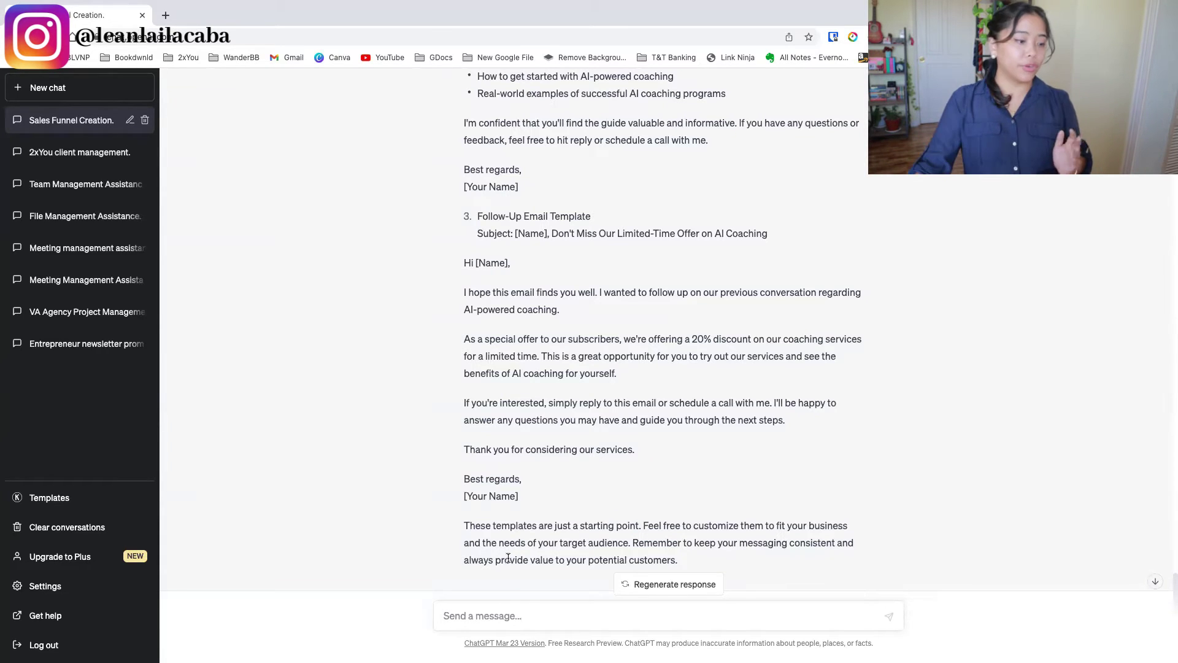
click(524, 615)
- Ask ChatGPT 'What would be the best place to reach out to my target audience?'
text(What would be the best place to reach out to my)
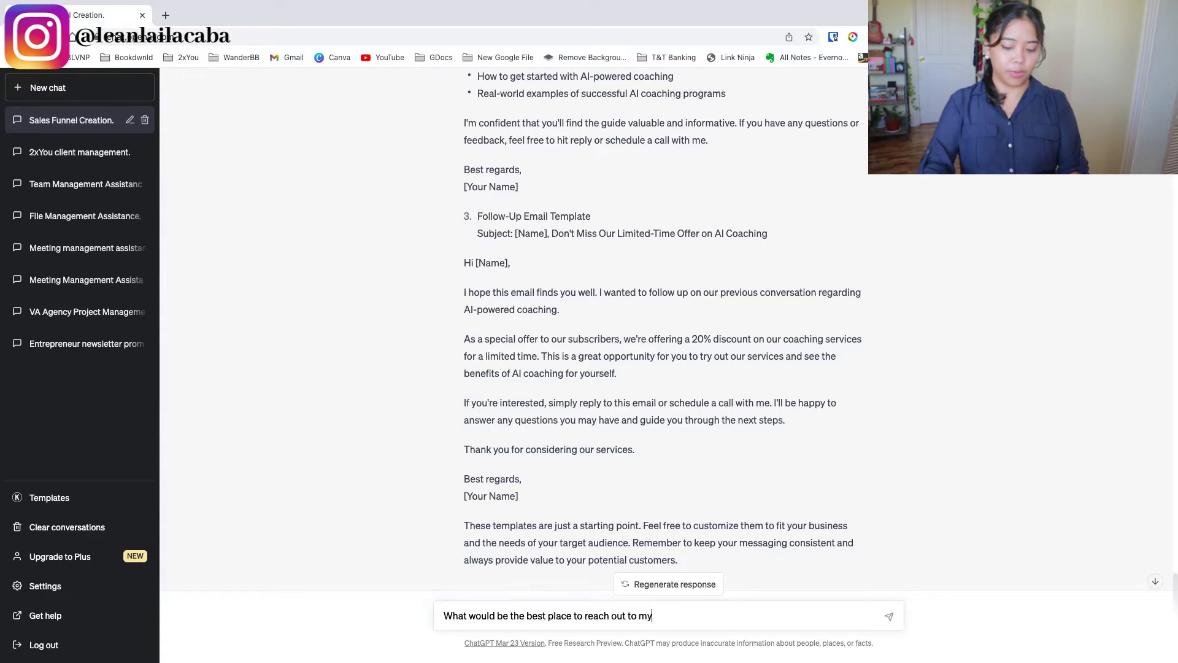
text( target audience?)
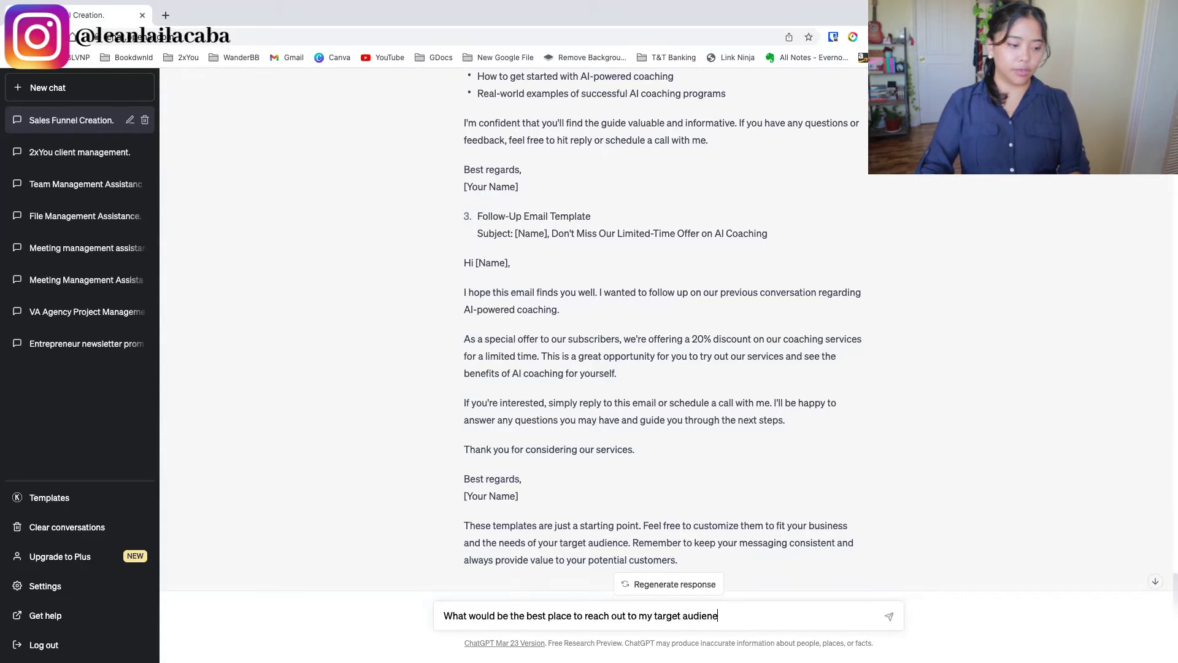
key(Return)
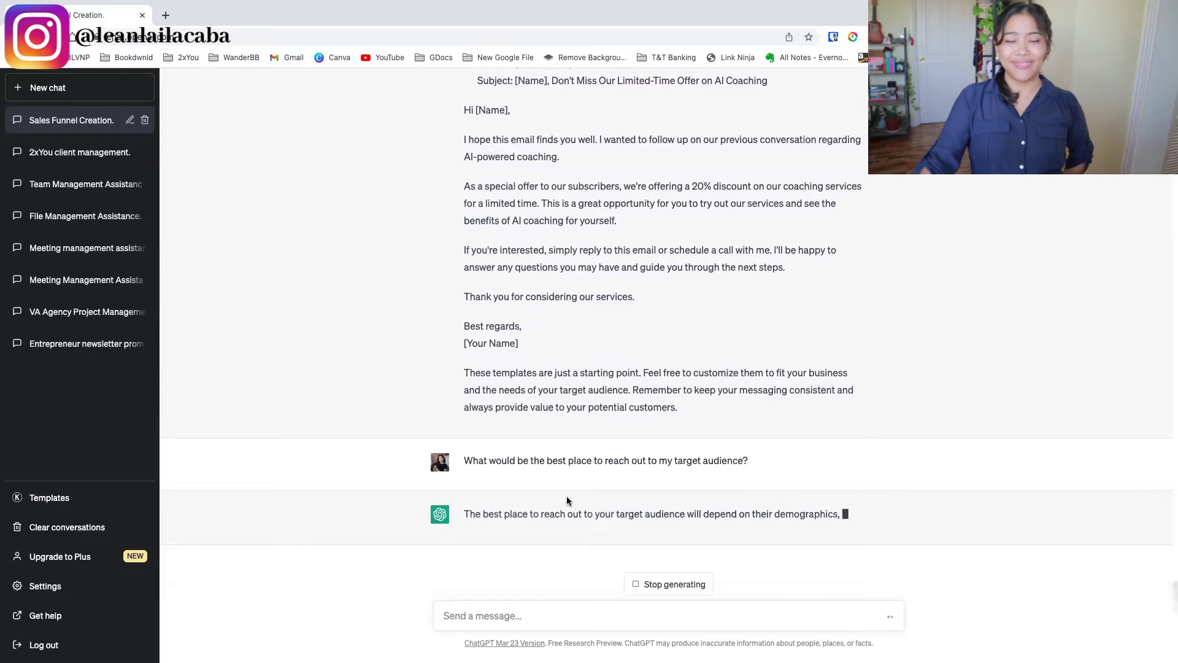